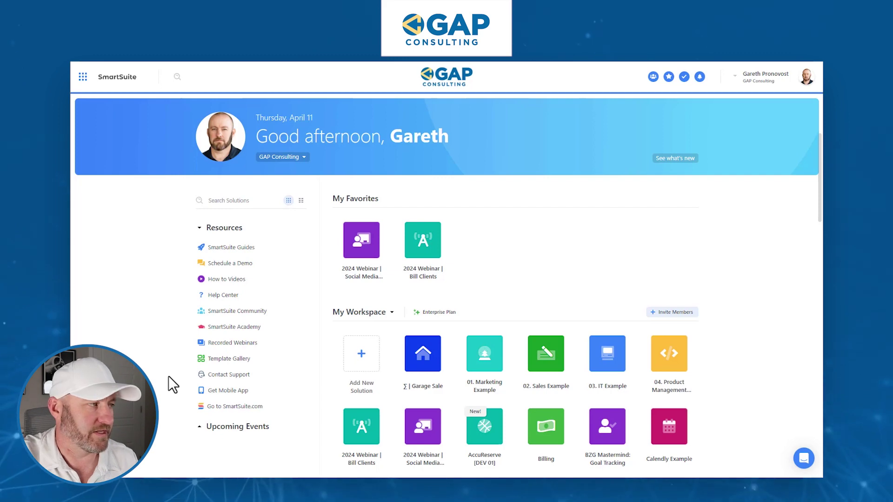
Install the Event Planning solution from the template gallery into the workspace.
click(222, 359)
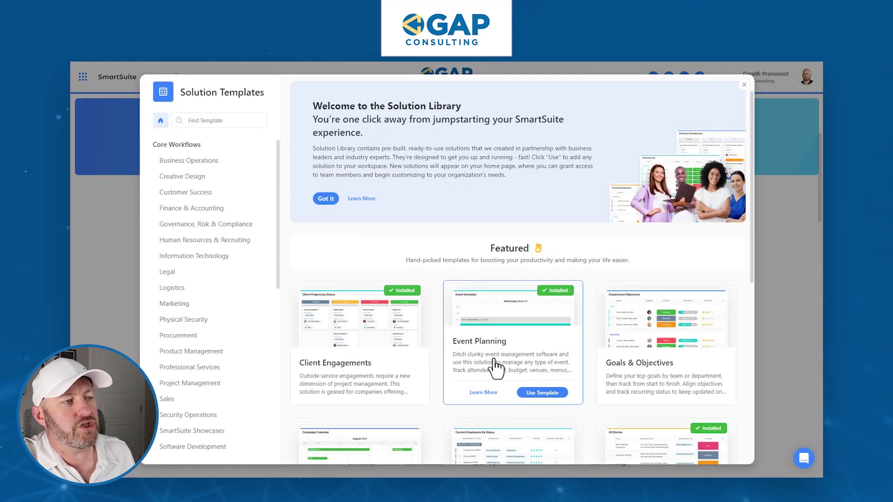
click(497, 354)
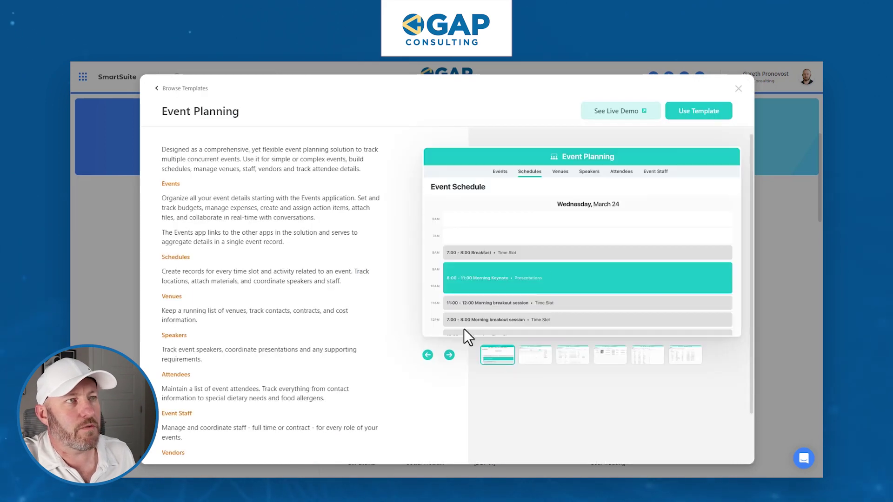
click(692, 114)
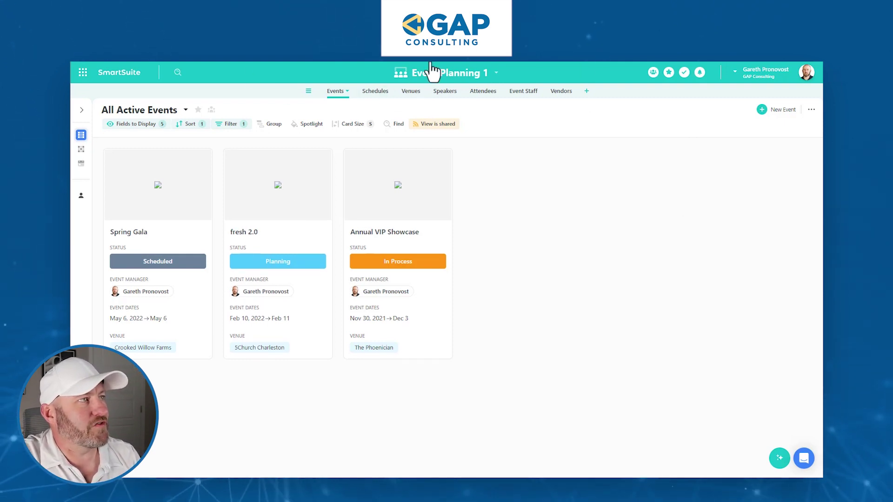
Rename the new solution as "Event Planning copy".
click(446, 74)
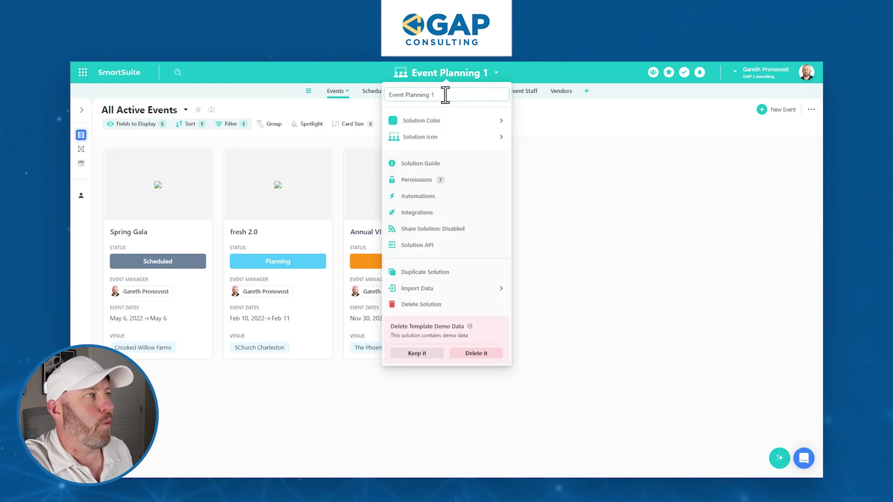
key(BackSpace)
key(BackSpace)
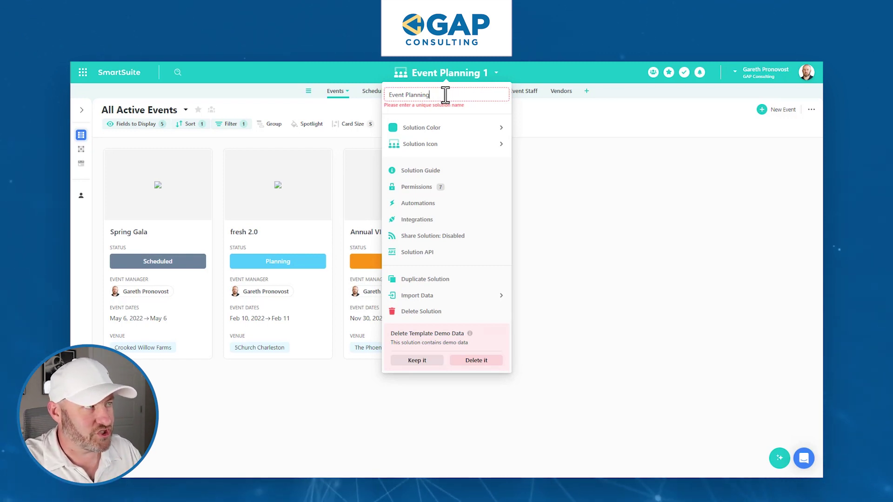
text(copy)
key(Return)
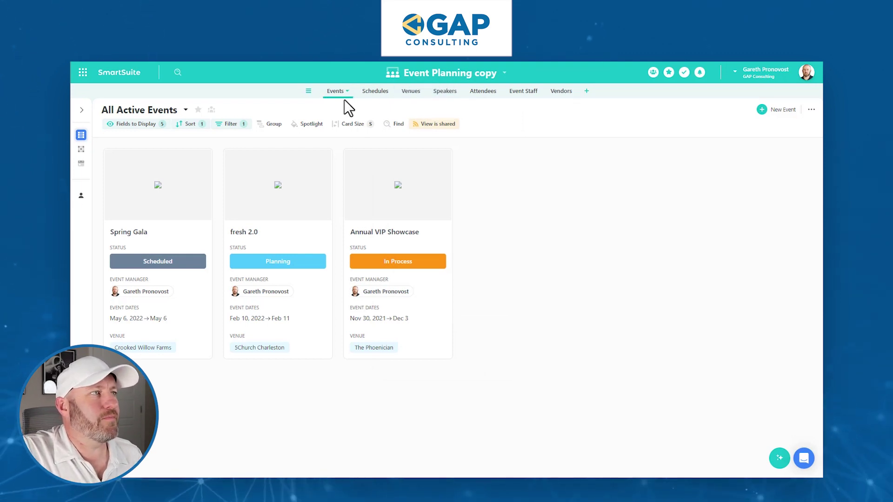
Look at the Schedules table in its Event Schedule calendar view and return to the Schedule by Active Event view.
click(371, 92)
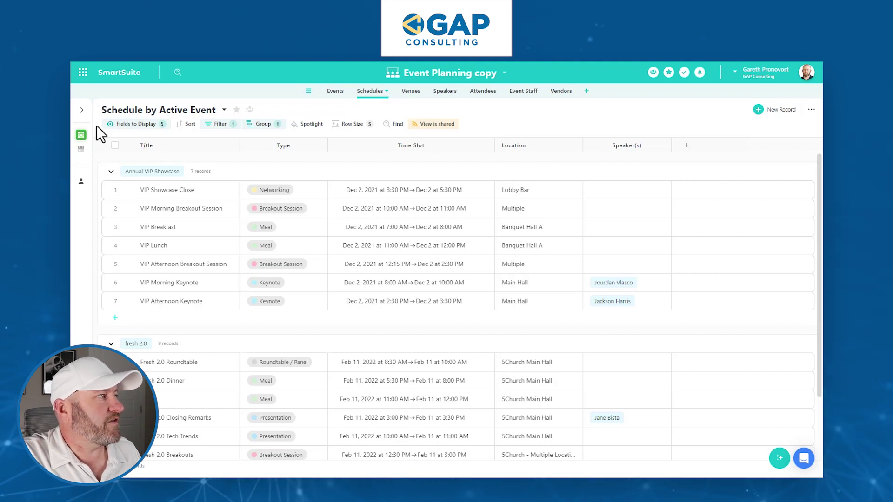
mouse_move(81, 136)
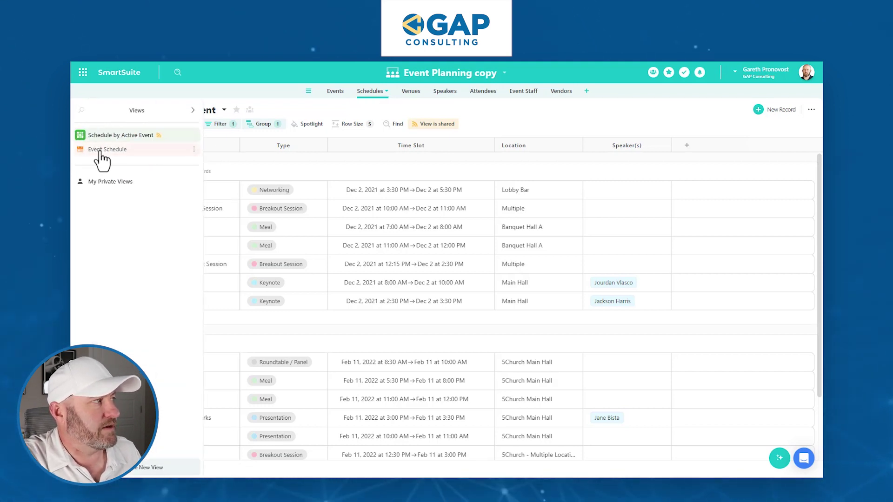
click(100, 152)
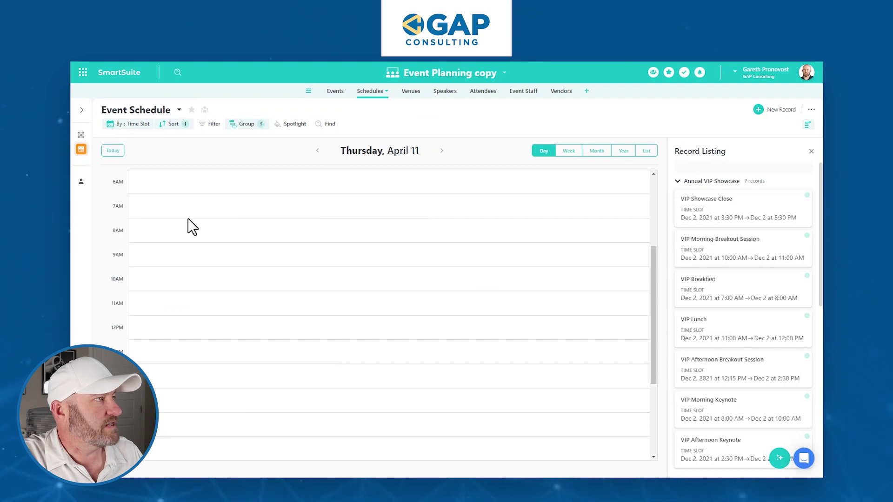
mouse_move(79, 148)
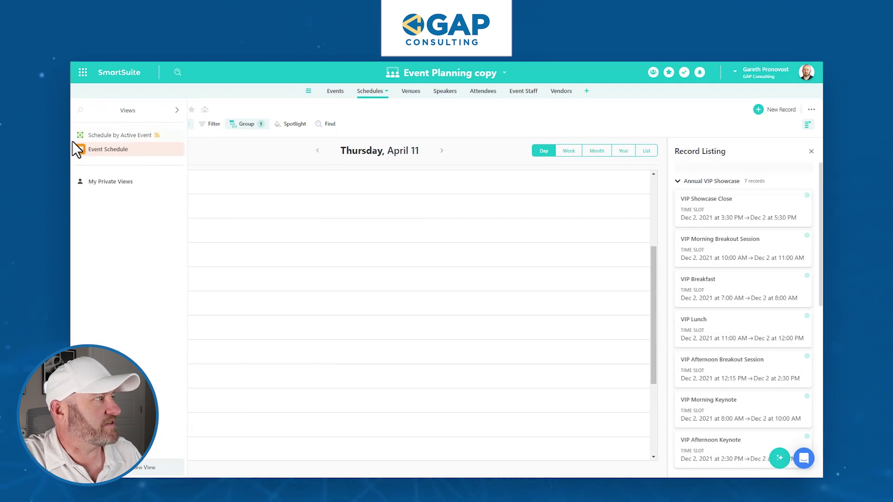
click(95, 136)
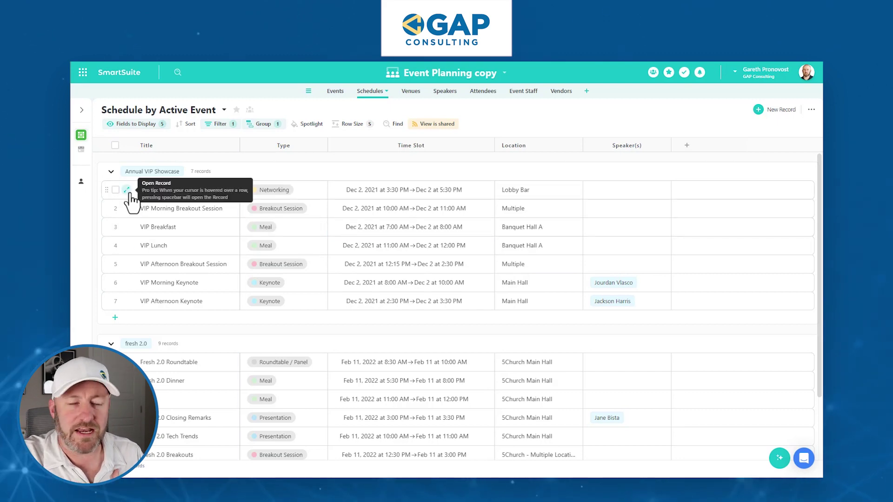
Open the VIP Showcase Close record and examine its fields, including those inside the collapsible Event Details section.
click(126, 190)
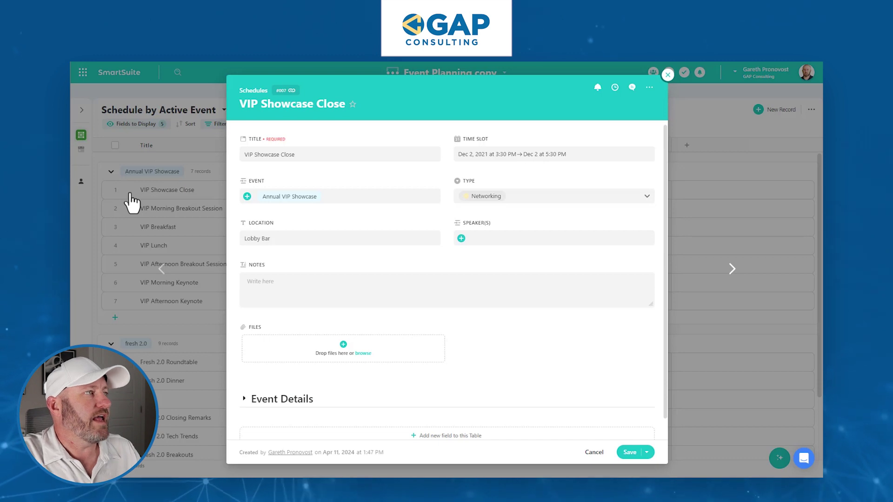
click(251, 160)
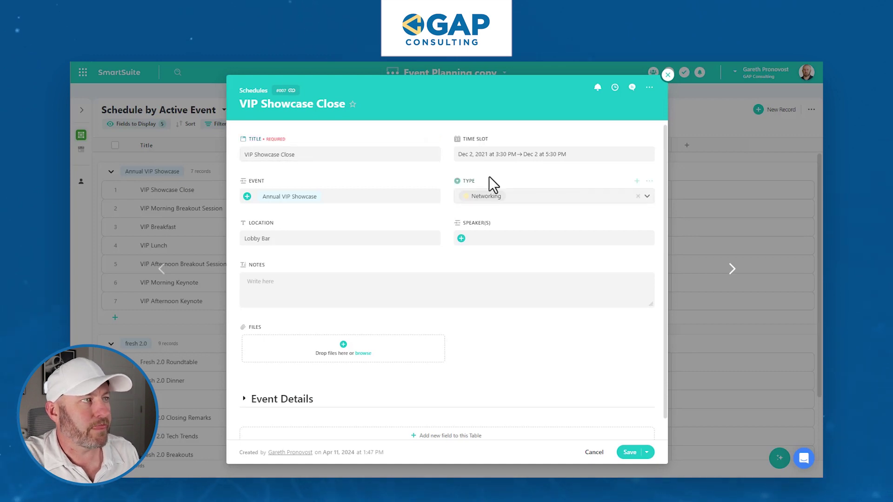
click(464, 296)
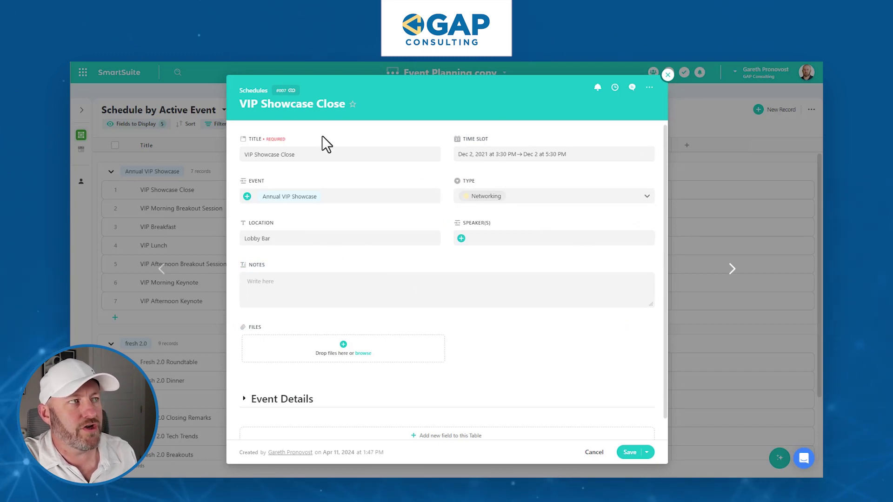
scroll(395, 349, down, 1)
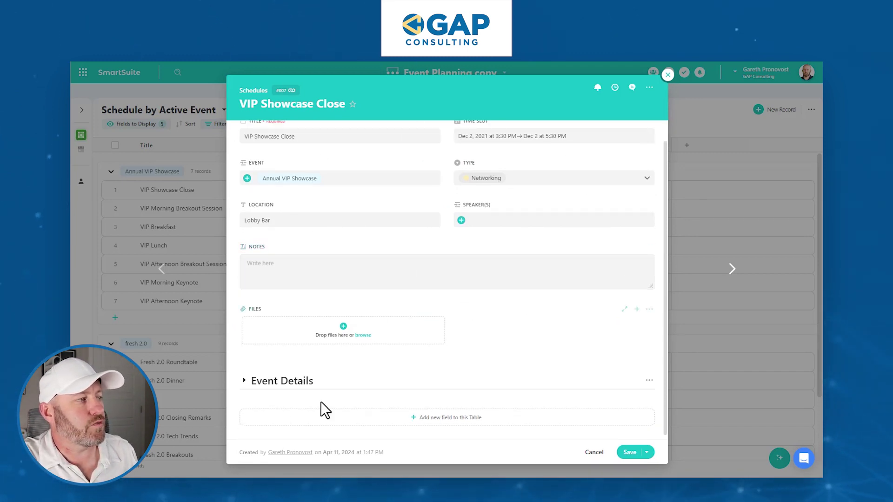
click(289, 388)
scroll(386, 342, down, 3)
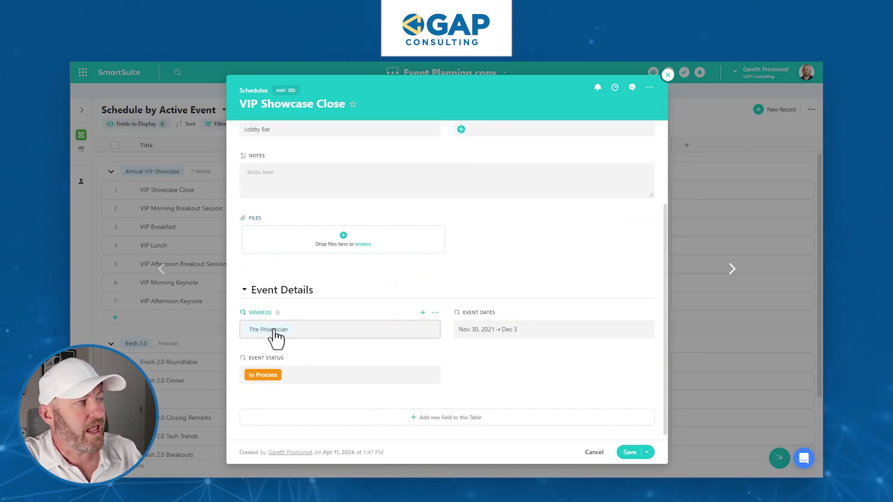
mouse_move(274, 336)
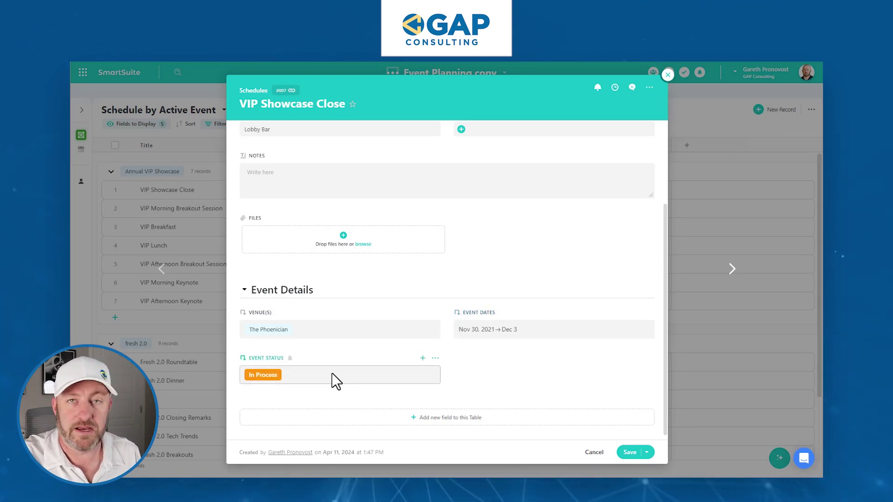
click(310, 294)
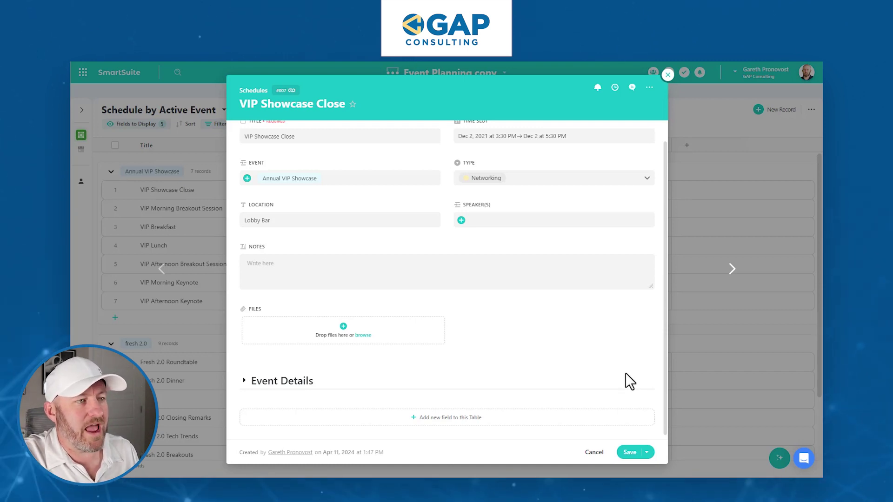
Review the options for the Event Details section, expand that section, and check the actions offered for the whole record.
click(648, 381)
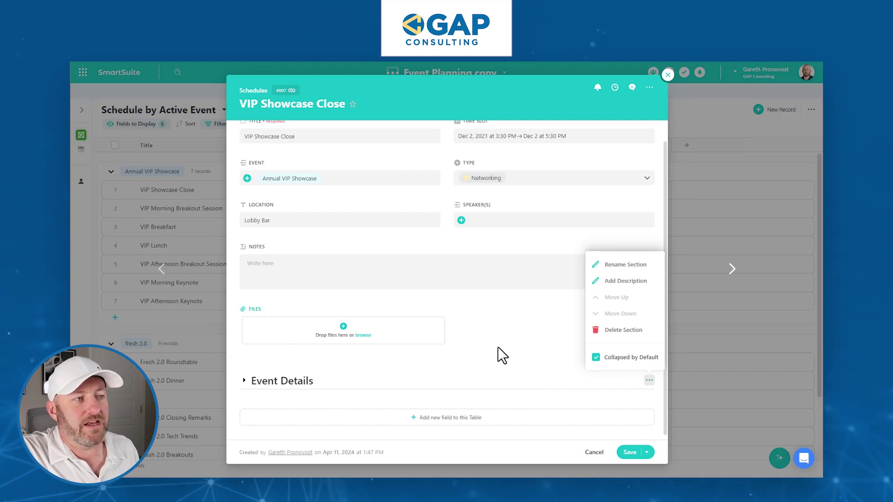
click(520, 336)
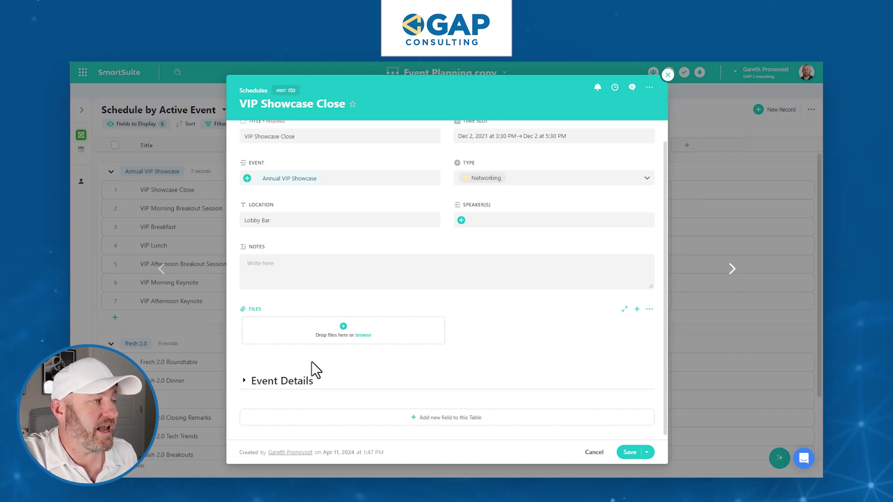
click(275, 382)
scroll(516, 337, up, 1)
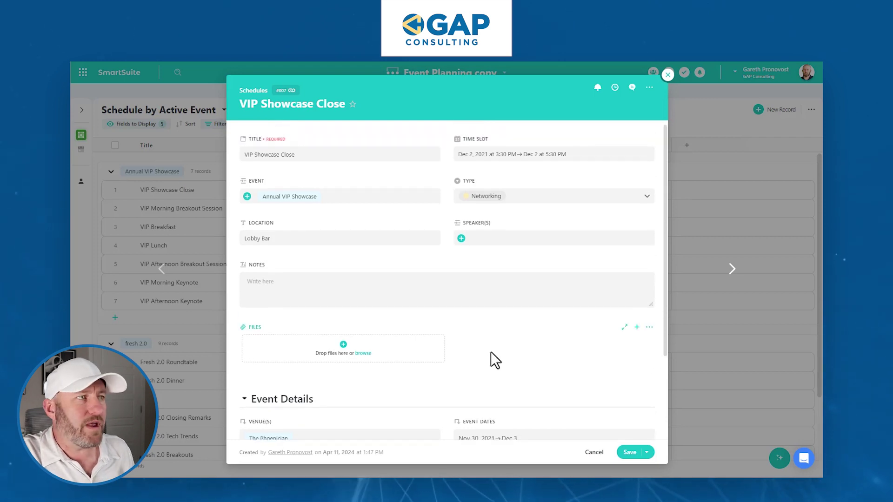
click(649, 88)
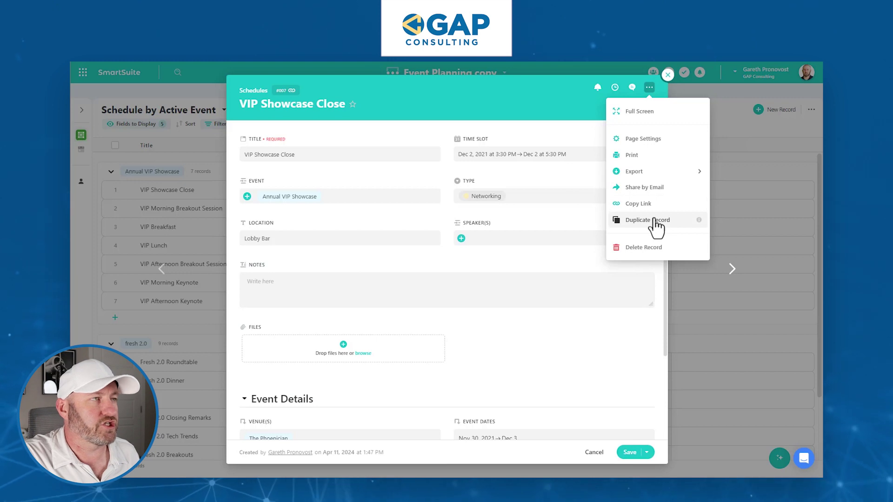
click(467, 145)
Add a section above the Title field and name it "Basic Info".
click(436, 139)
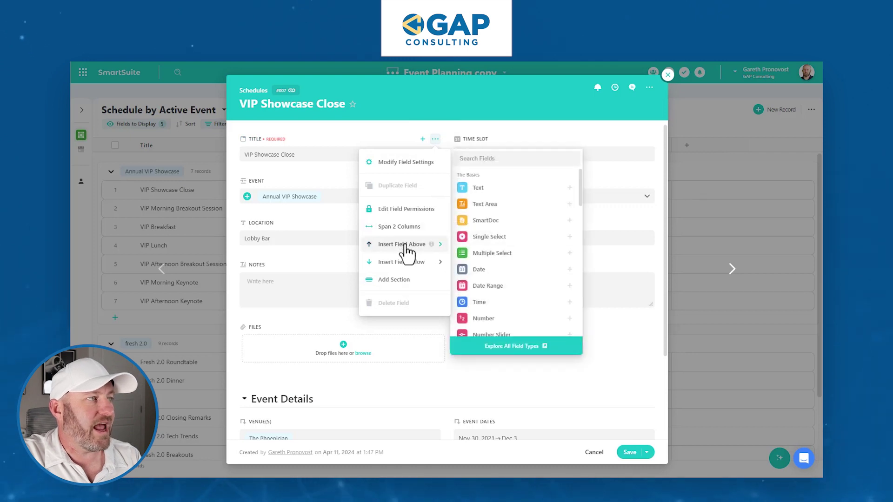
click(394, 280)
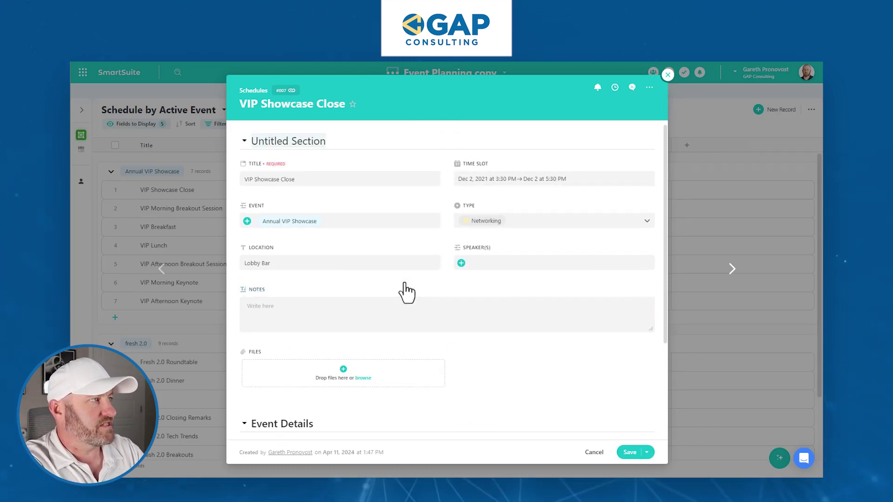
text(Basic Info)
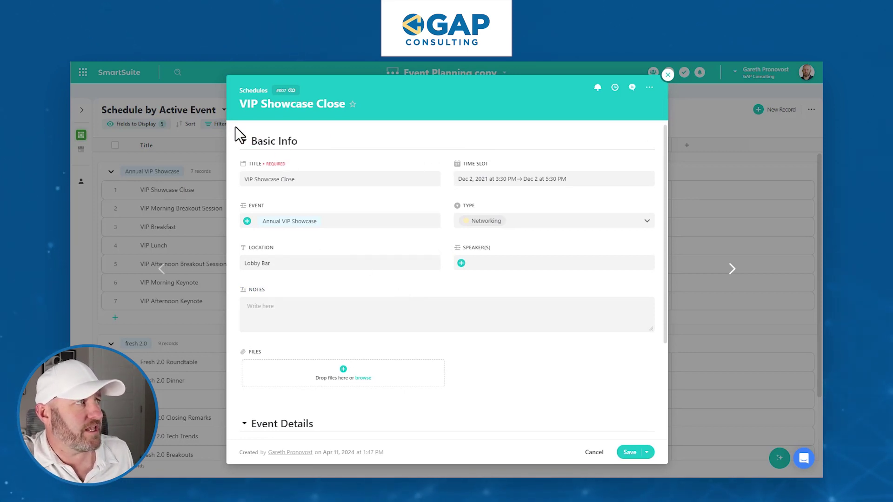
Collapse the Basic Info and Event Details sections, and expand Basic Info again.
click(247, 144)
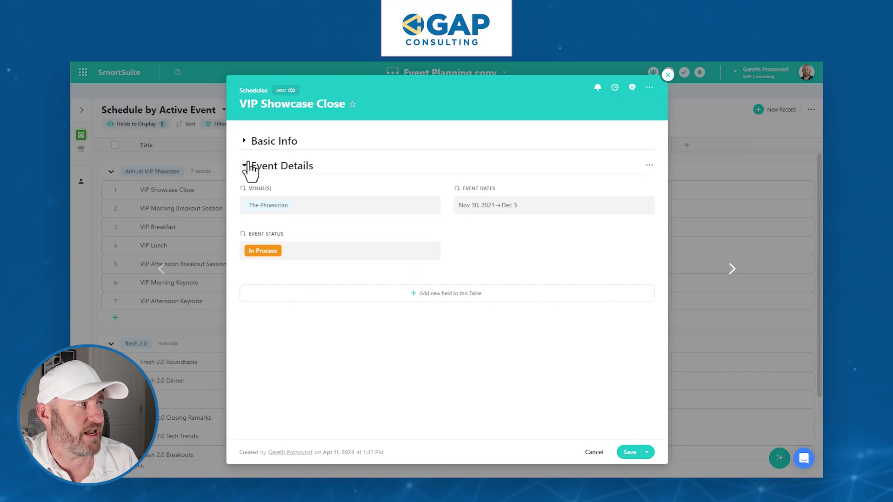
click(248, 164)
click(245, 144)
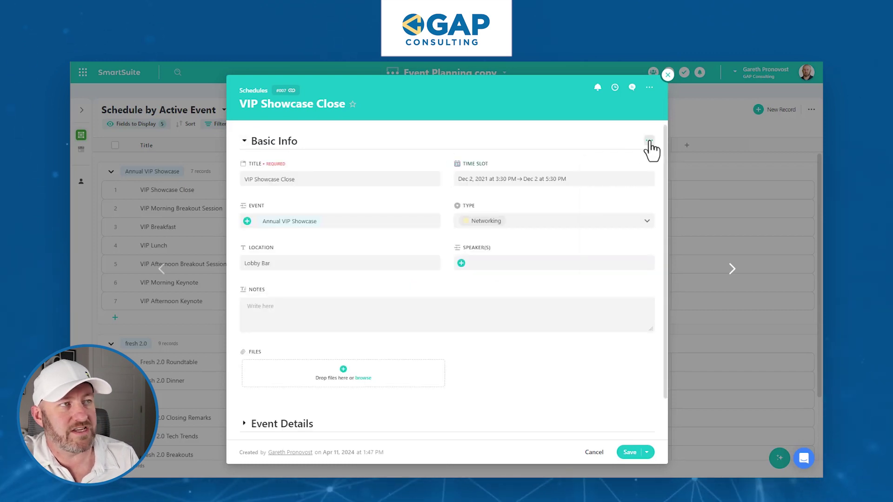
Try setting the Basic Info section to be collapsed by default, and turn that option back off.
click(649, 141)
click(627, 258)
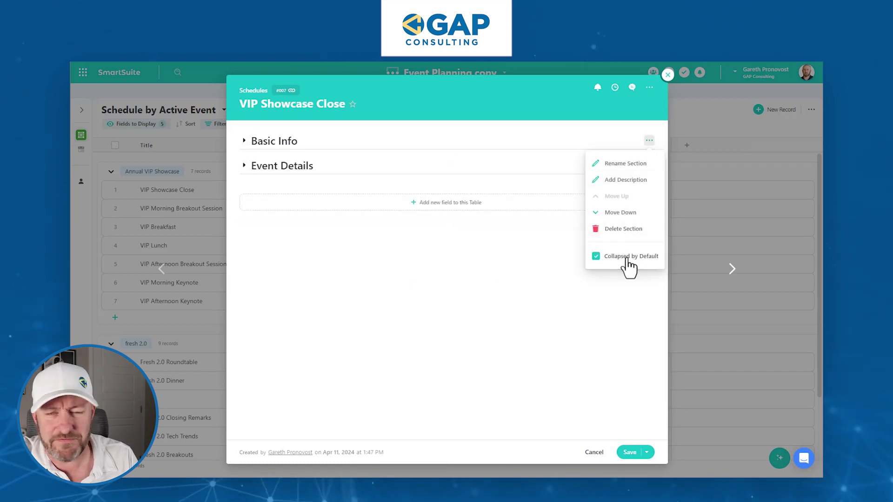
click(626, 258)
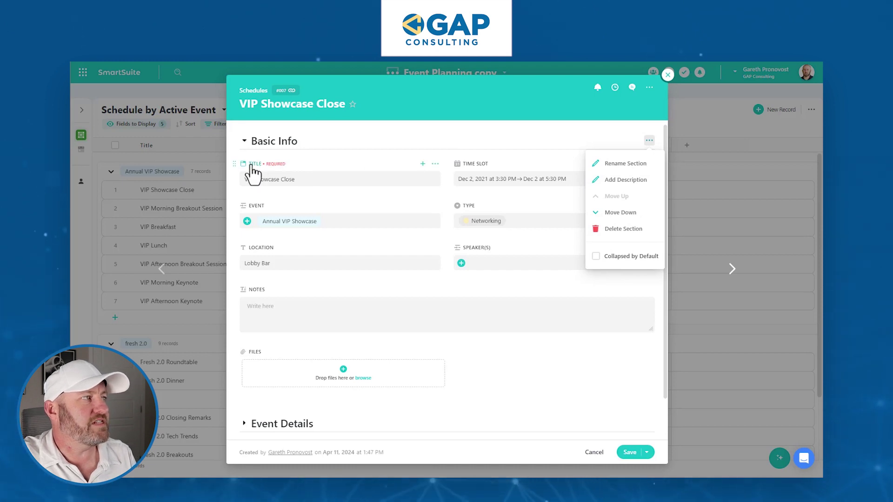
Move the Title field into the second column between Notes and Files, and expand the Event Details section.
drag(234, 163, 478, 362)
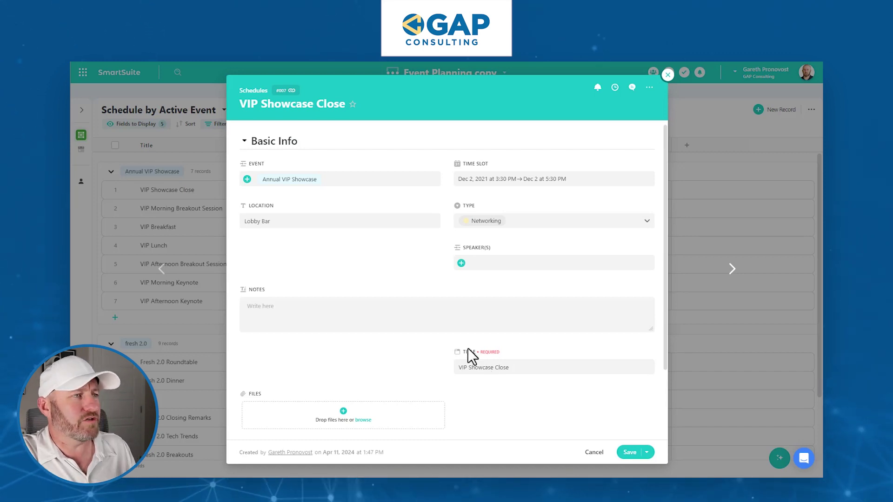
scroll(412, 317, down, 2)
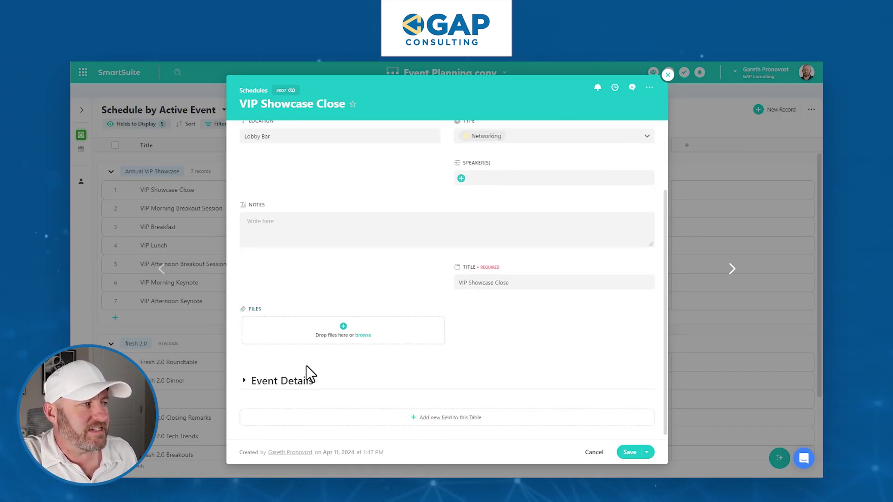
click(300, 383)
scroll(464, 380, down, 2)
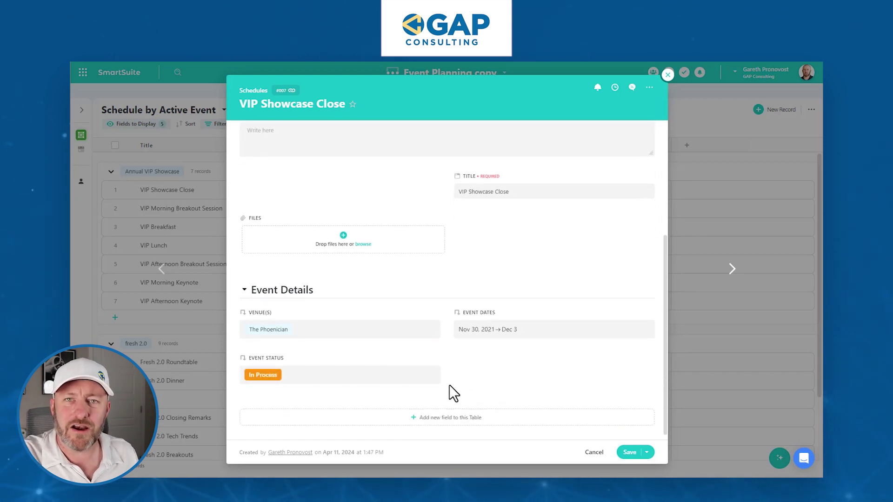
Insert a Status field named "Item Status" below the Files field in the Basic Info section.
scroll(449, 384, up, 3)
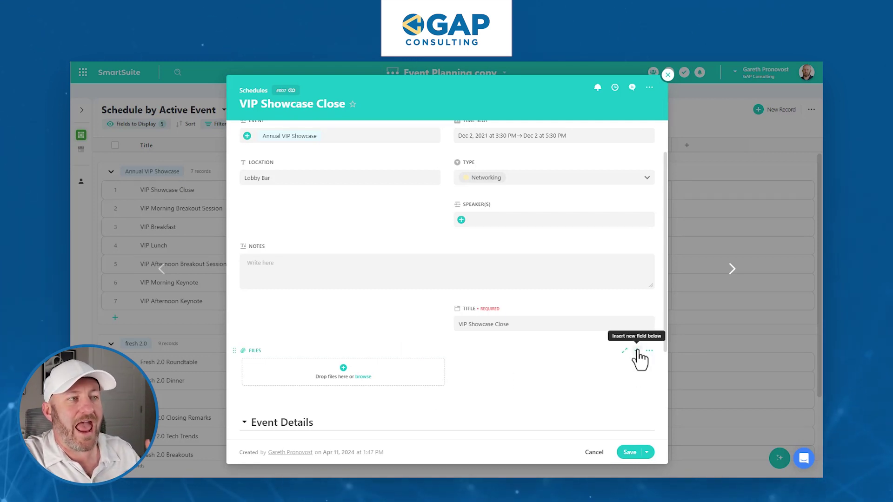
click(637, 351)
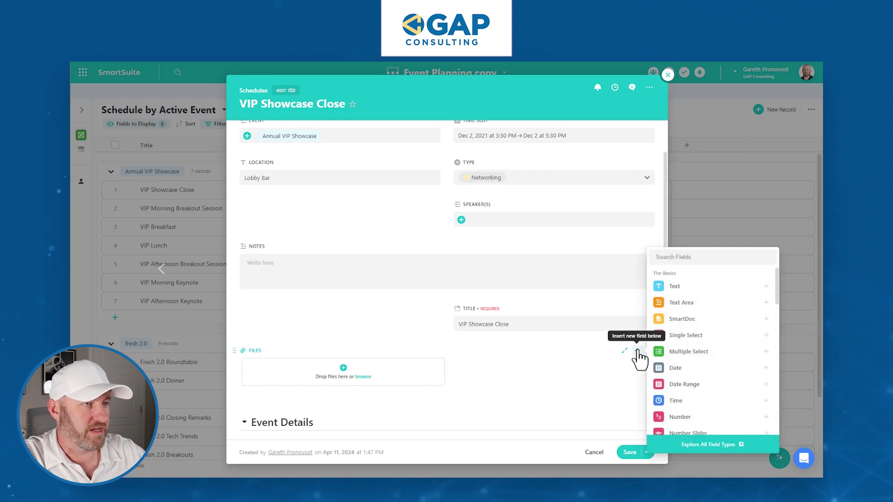
text(stat)
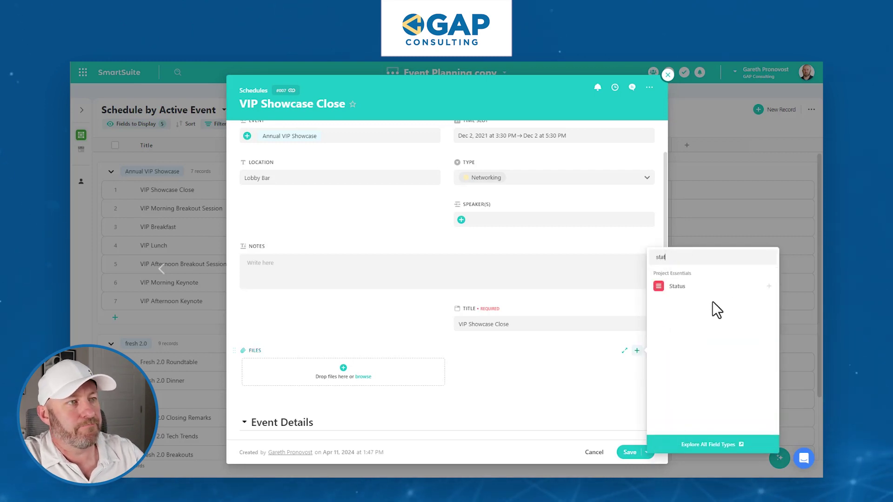
click(677, 286)
key(Home)
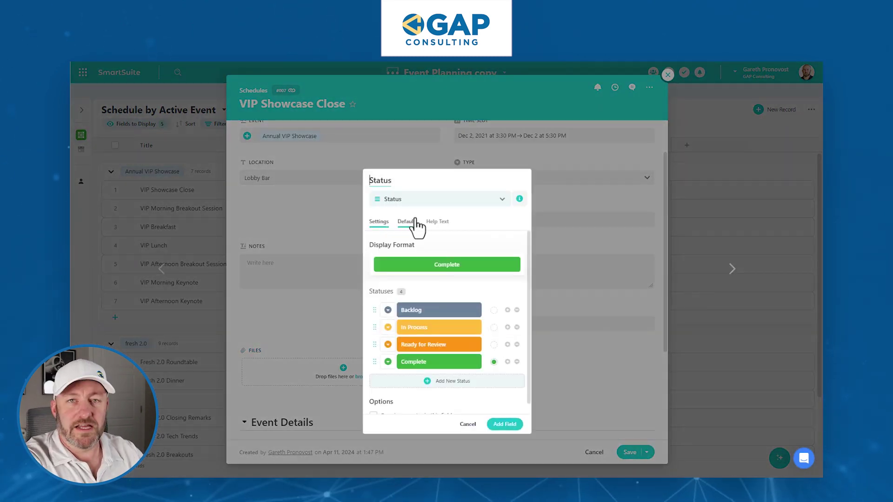
text(Item)
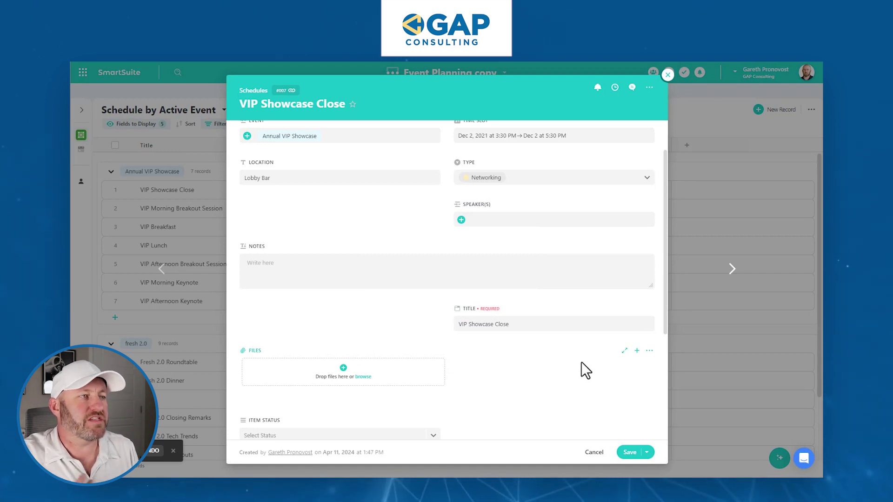
Set the VIP Showcase Close record's Item Status to Complete and collapse the Event Details section.
scroll(581, 361, down, 1)
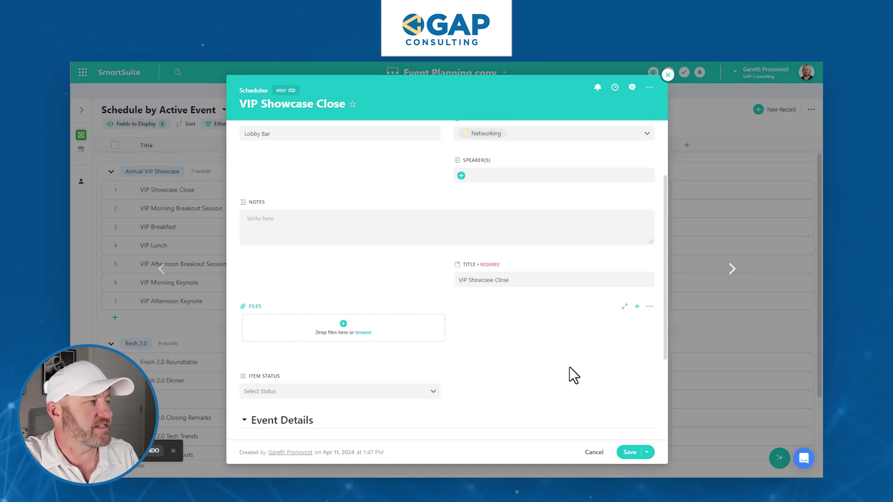
click(313, 392)
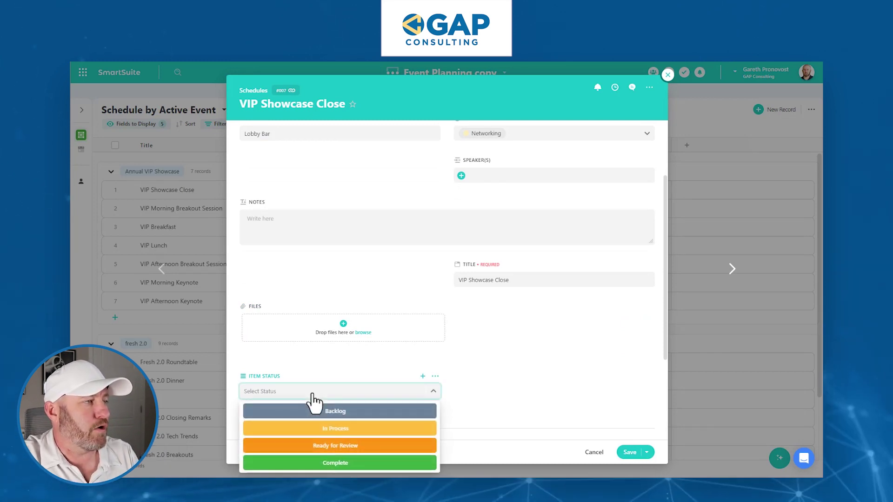
click(325, 463)
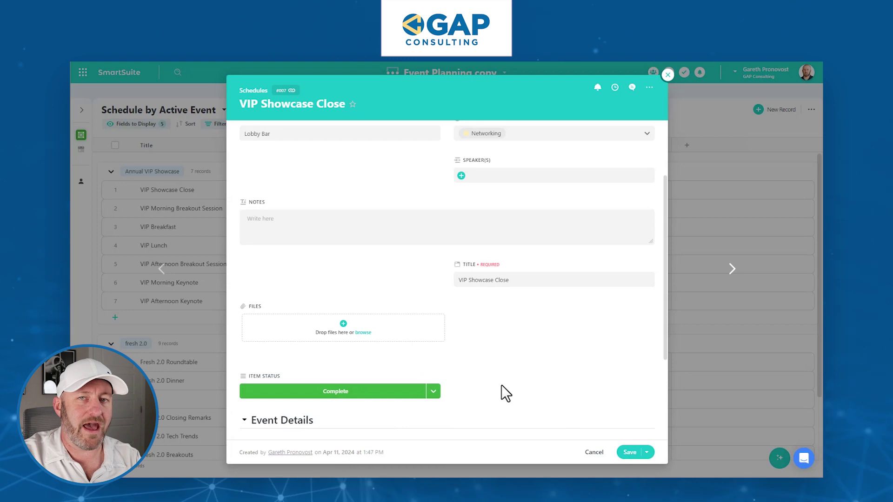
scroll(504, 390, down, 3)
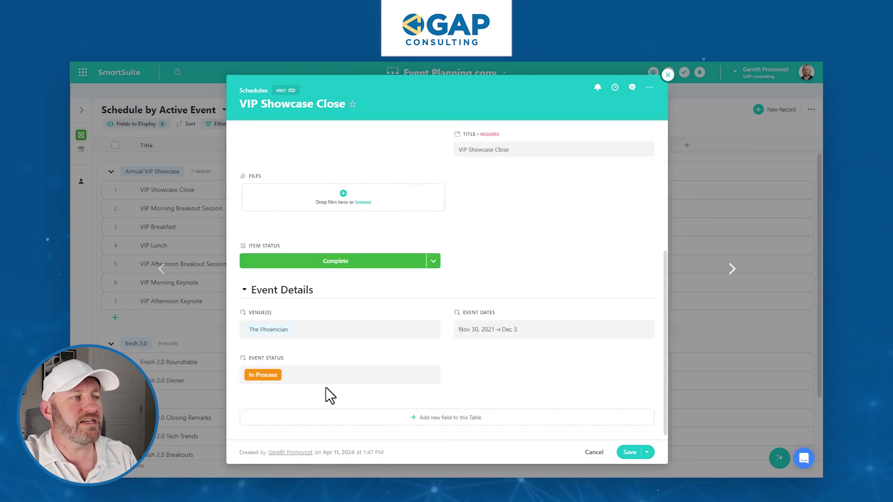
click(281, 291)
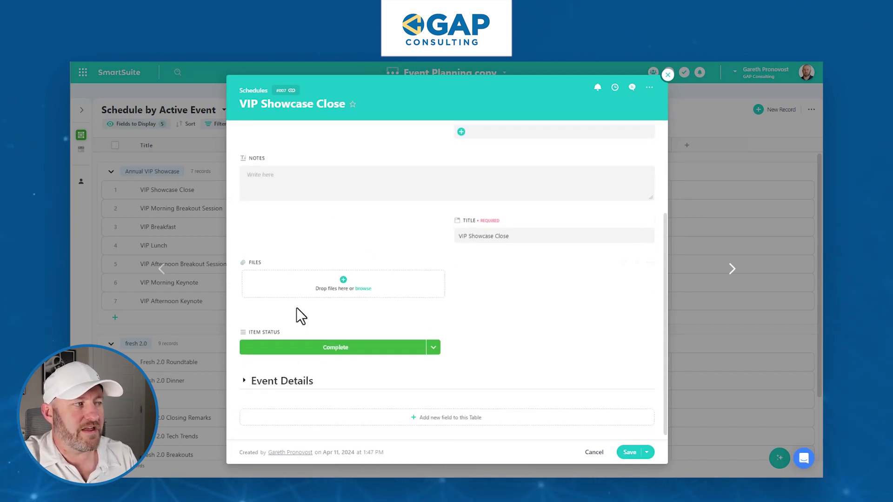
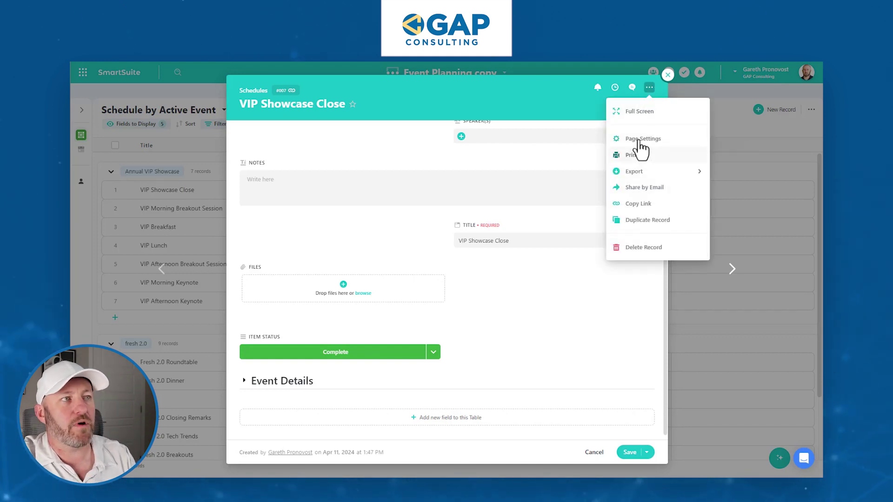
Review the record's page settings for column layout, cover image and displayed fields.
click(640, 140)
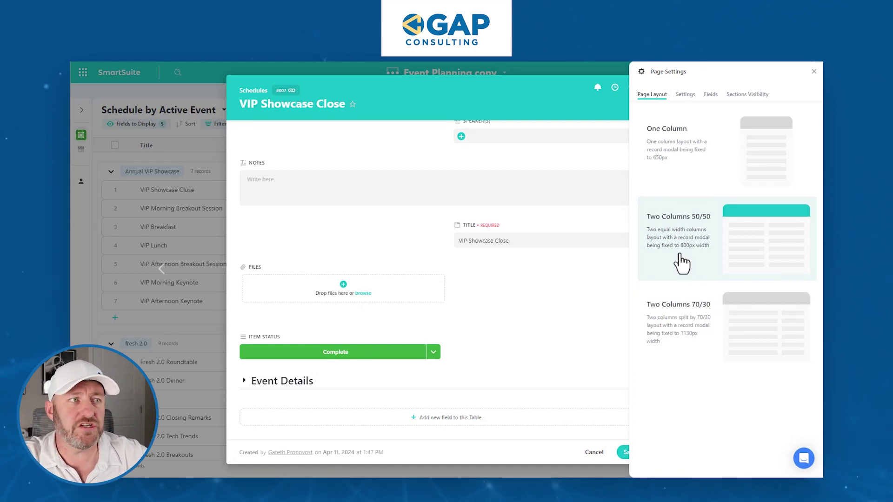
click(684, 95)
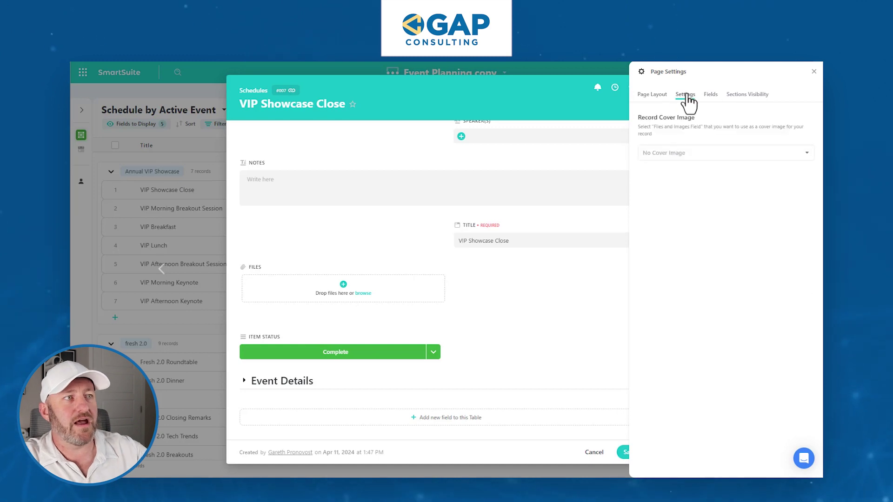
click(698, 153)
click(708, 94)
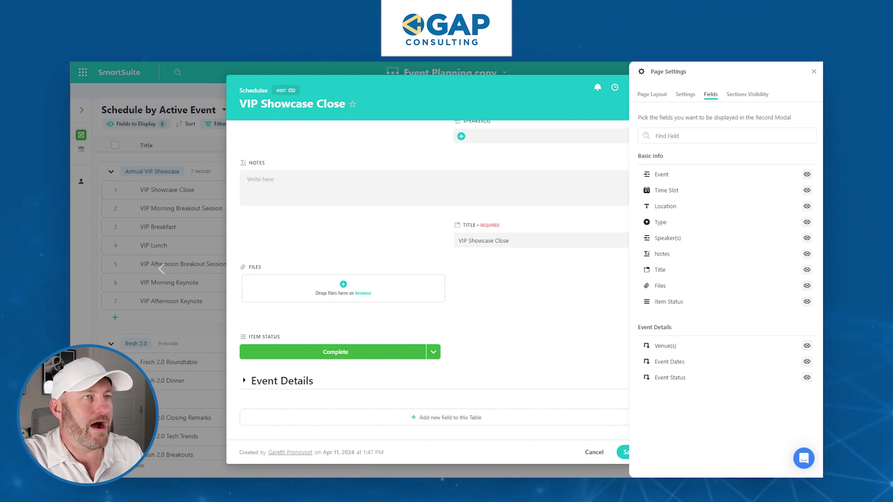
Add a visibility condition that displays the Event Details section only where Item Status is Complete.
click(744, 99)
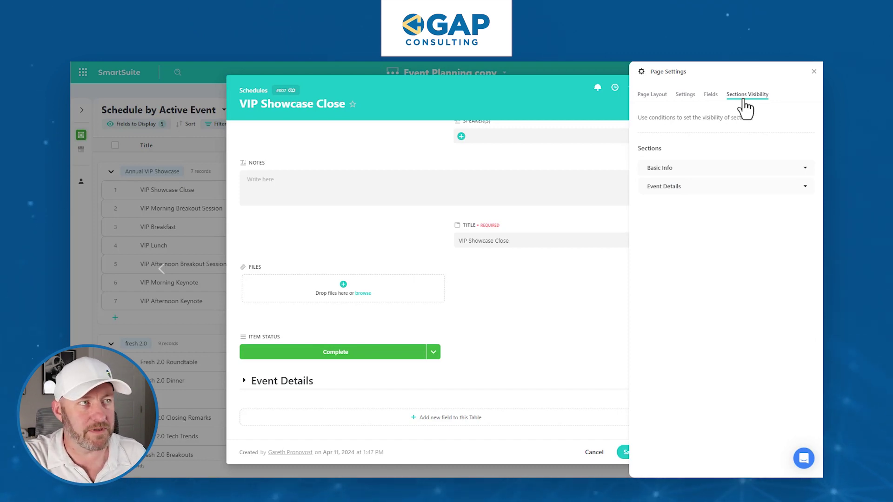
click(710, 192)
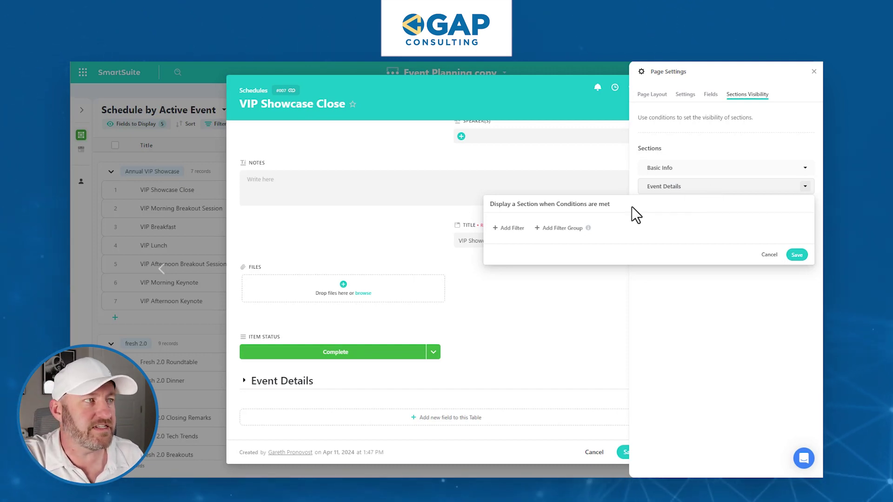
click(516, 228)
click(528, 228)
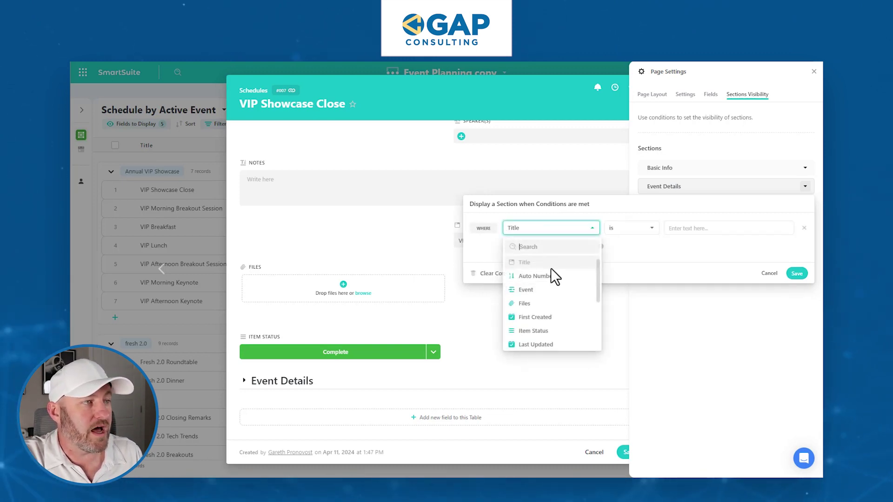
text(it)
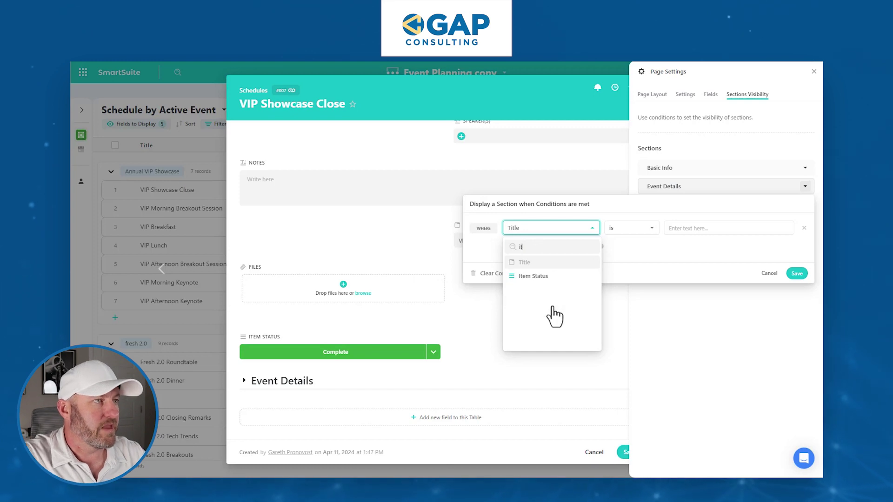
click(539, 276)
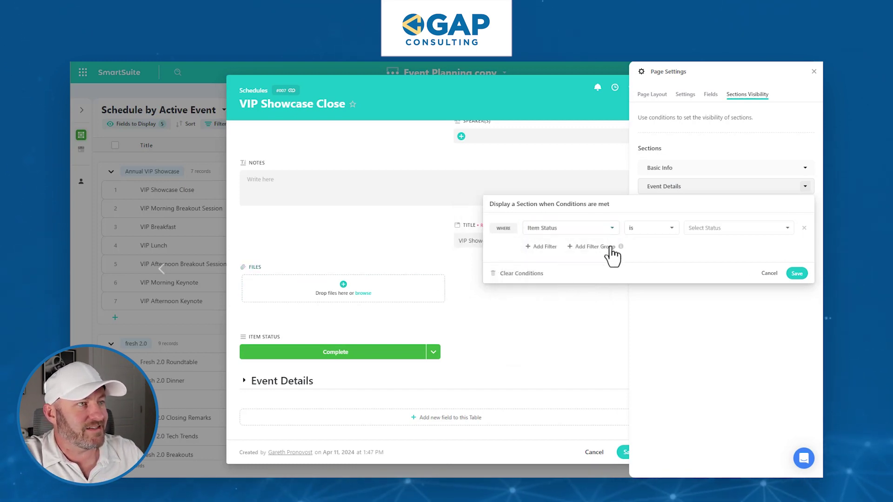
click(711, 228)
click(725, 297)
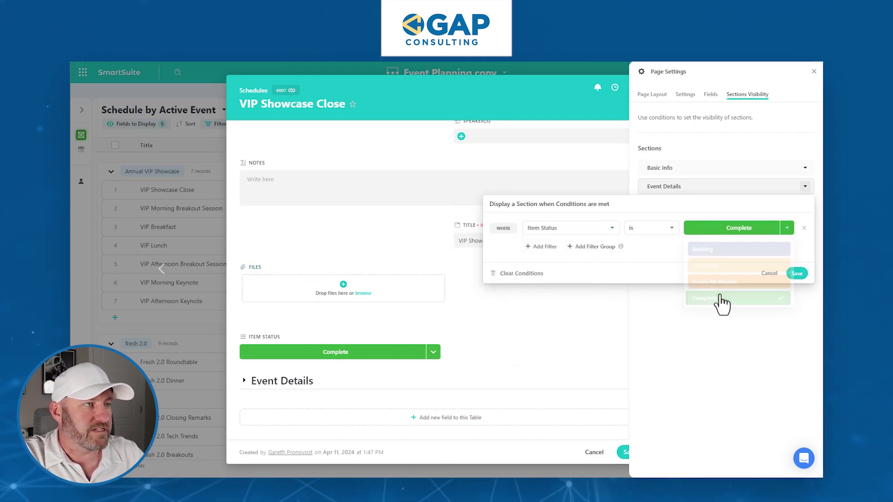
click(796, 275)
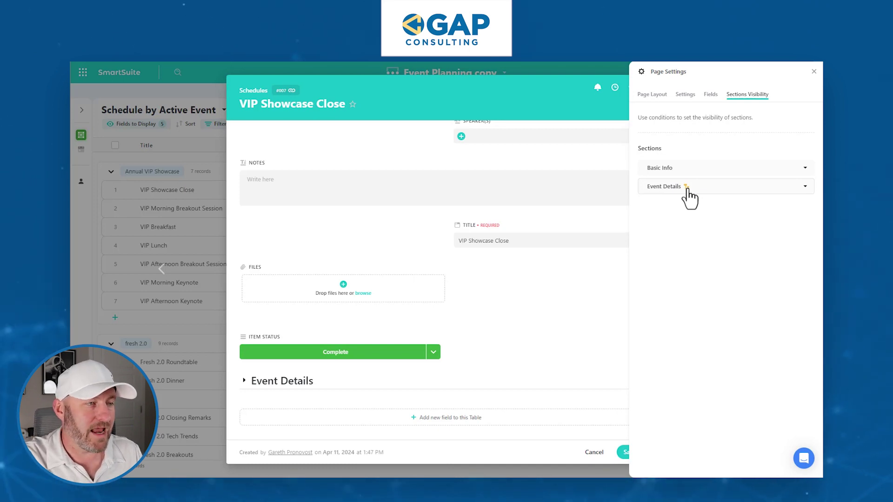
click(814, 72)
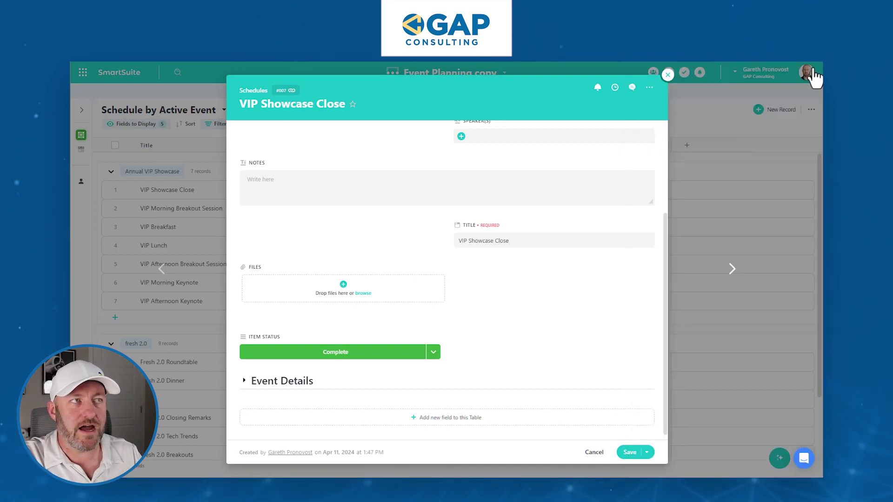
Save the VIP Showcase Close record and open the VIP Lunch record down to its Item Status field.
click(621, 455)
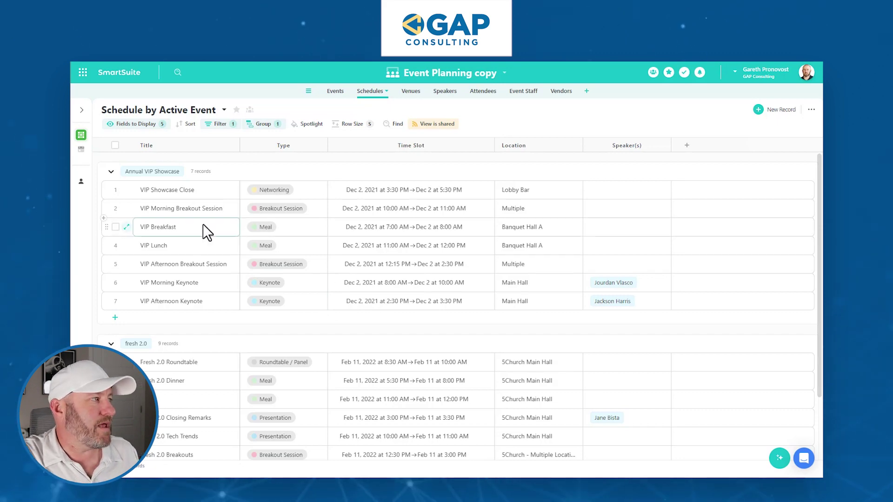
click(127, 245)
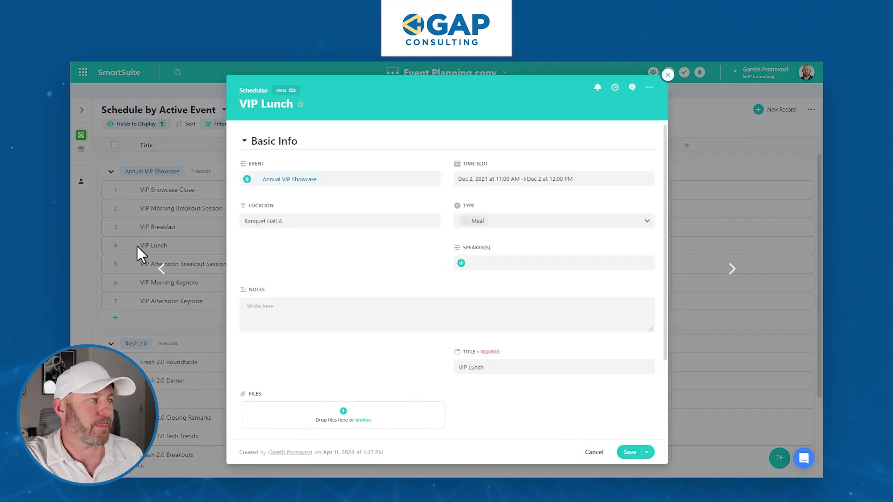
scroll(450, 377, down, 2)
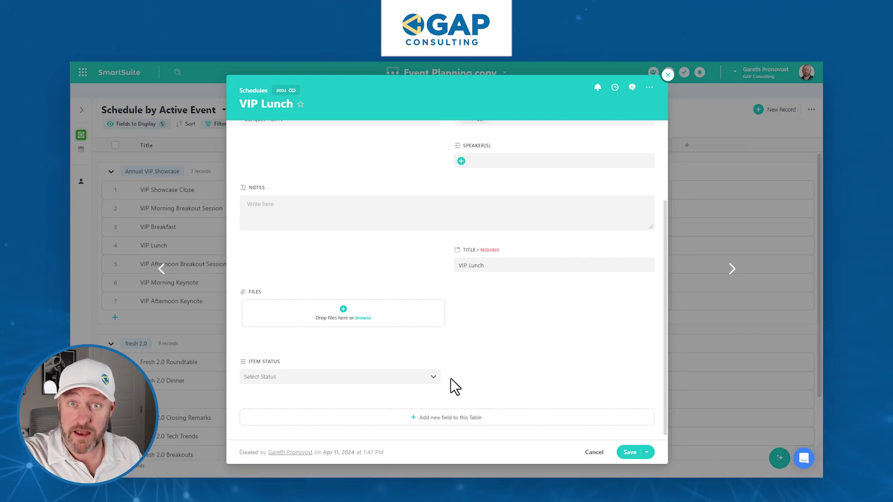
Set the VIP Lunch record's Item Status to Complete and expand its Event Details section.
click(262, 384)
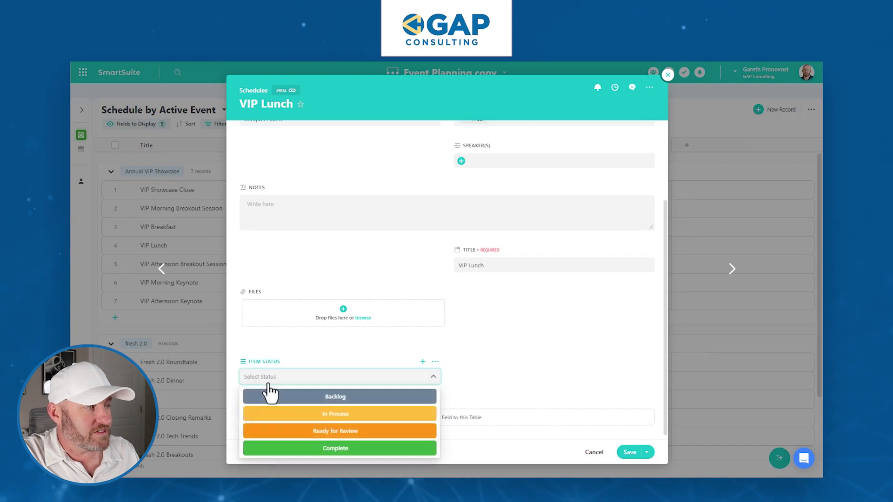
click(298, 449)
mouse_move(297, 451)
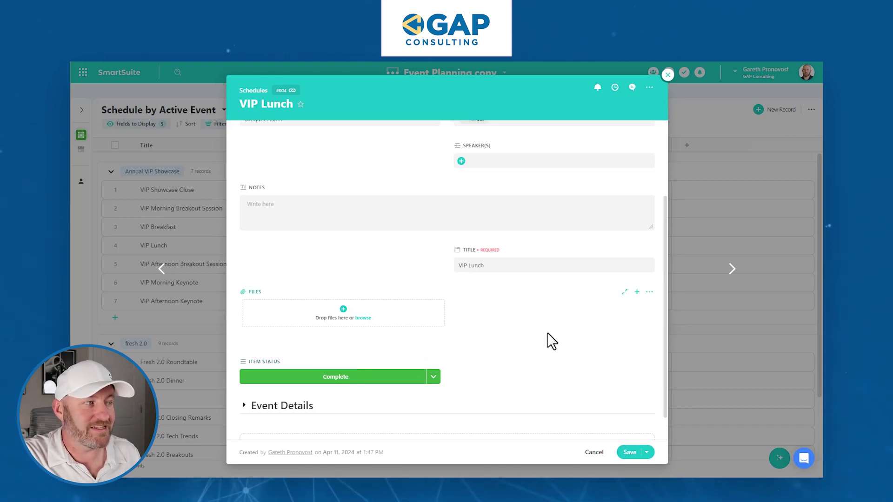
scroll(502, 350, down, 1)
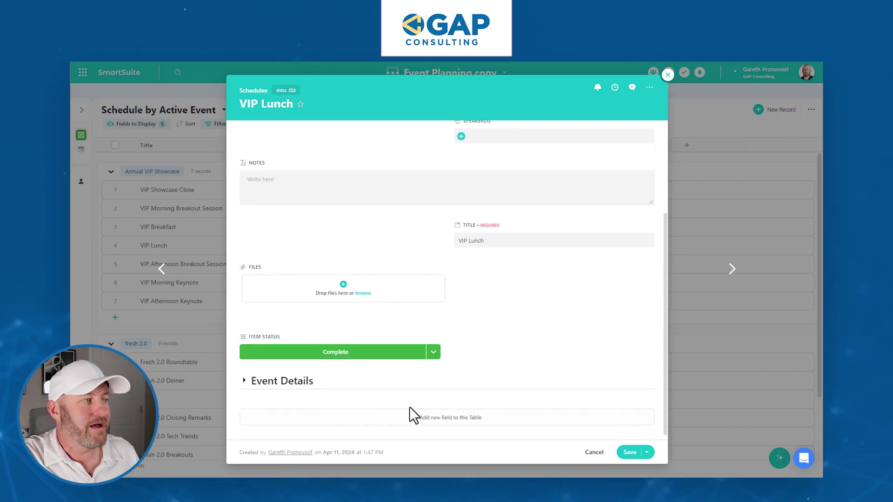
click(297, 388)
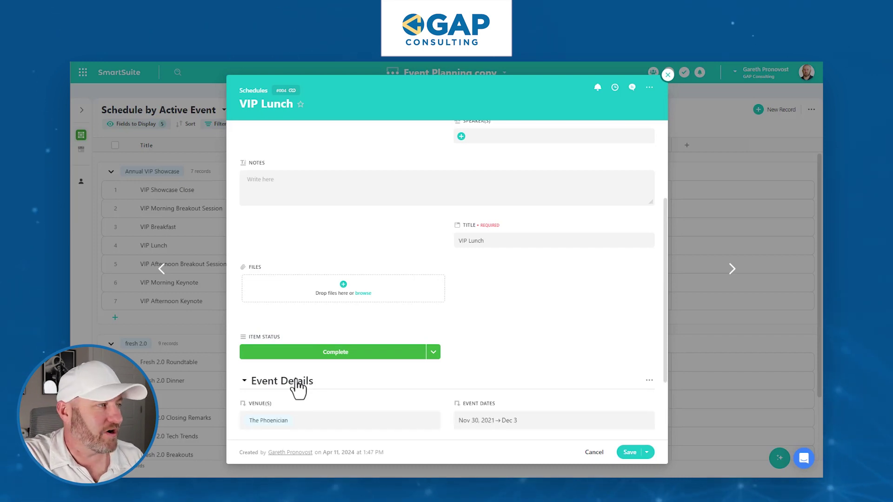
scroll(418, 359, down, 4)
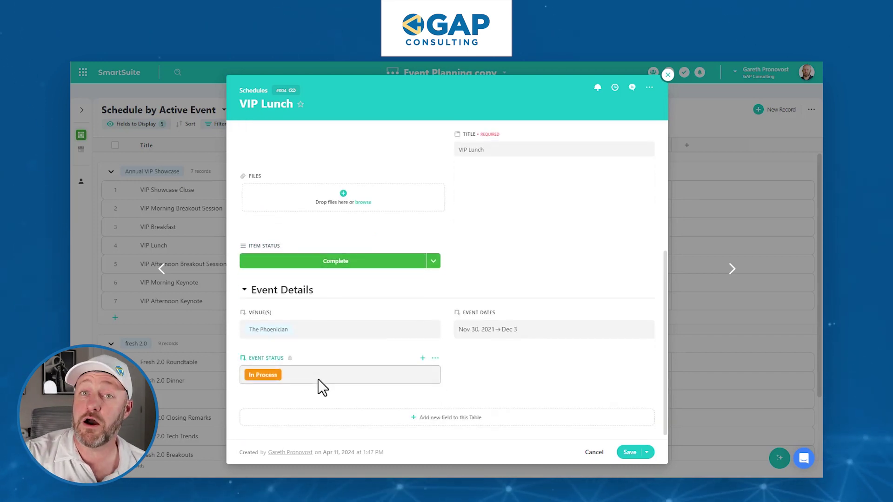